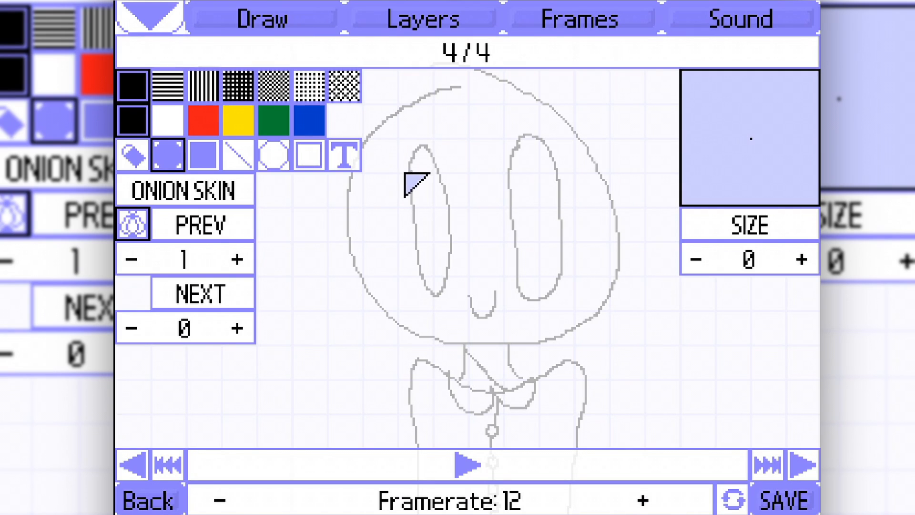
# Choose the eraser for the character drawing and set its size to 10.
pyautogui.click(134, 155)
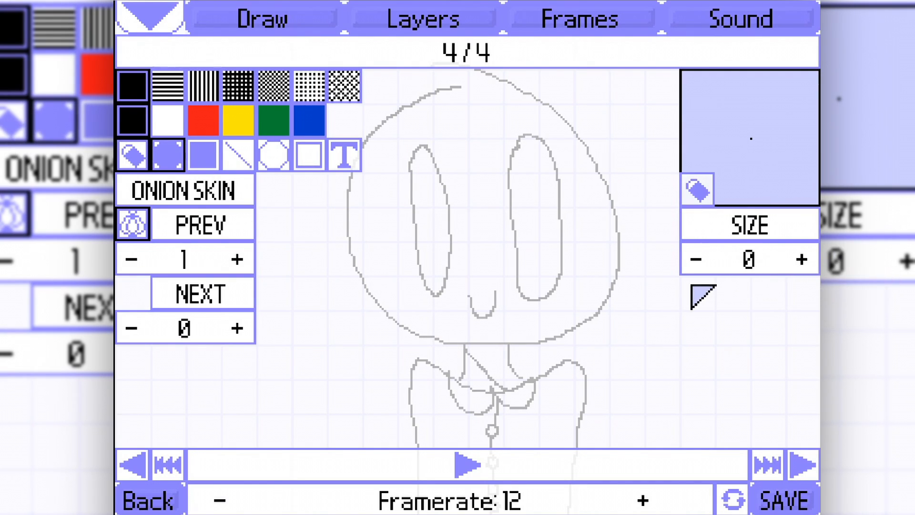
pyautogui.scroll(9, 692, 286)
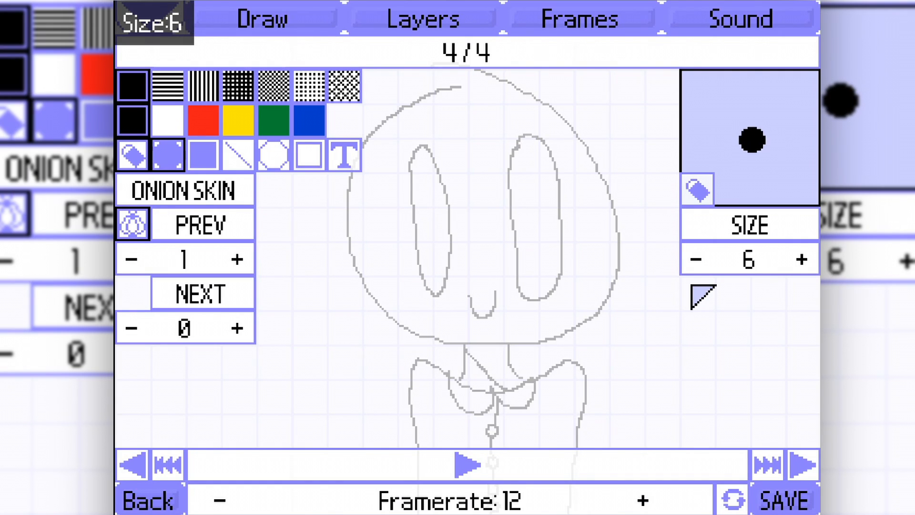
pyautogui.scroll(3, 692, 286)
pyautogui.scroll(-2, 692, 286)
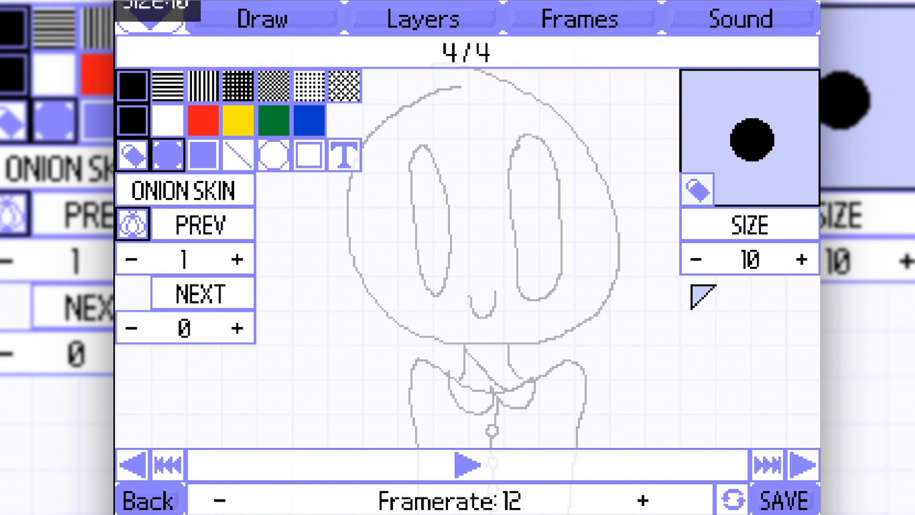
# Erase the rounded lower ends of both of the character's eyes.
pyautogui.press('space')
pyautogui.press('space')
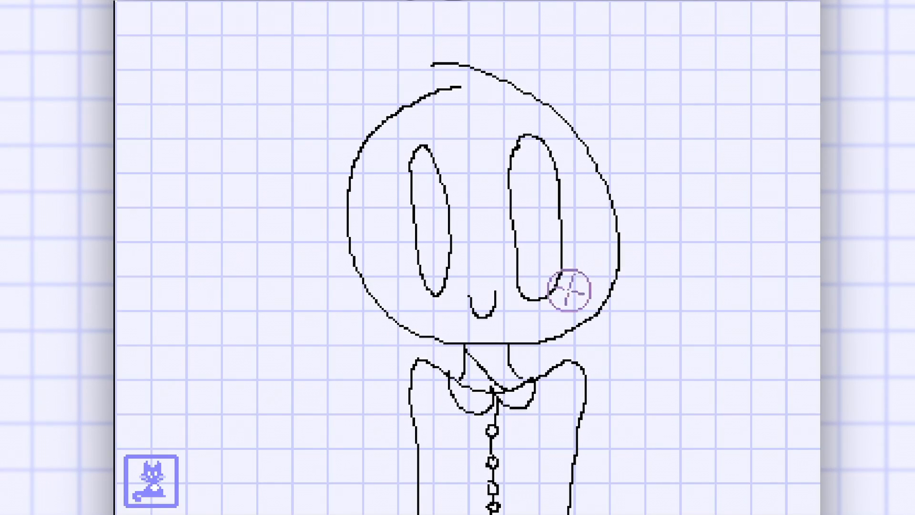
pyautogui.moveTo(531, 279)
pyautogui.mouseDown()
pyautogui.moveTo(543, 278)
pyautogui.moveTo(527, 276)
pyautogui.mouseUp()
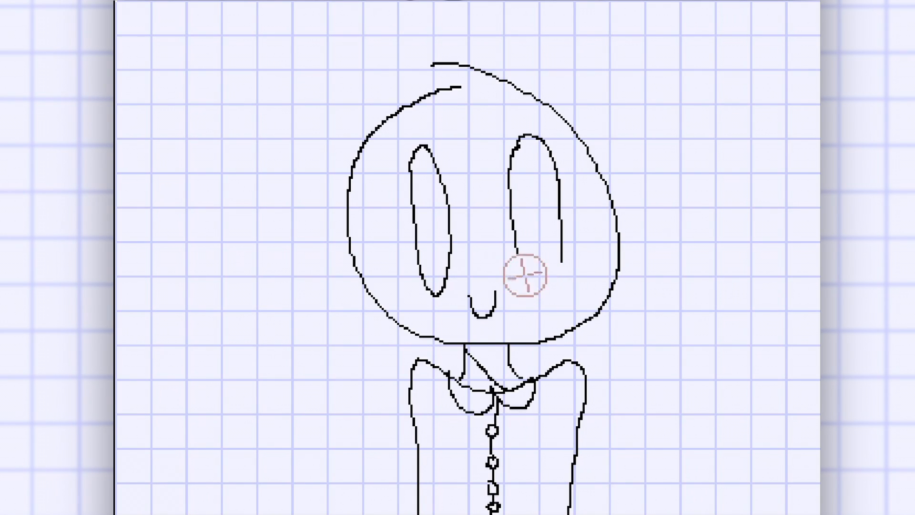
pyautogui.moveTo(452, 277)
pyautogui.mouseDown()
pyautogui.moveTo(424, 273)
pyautogui.moveTo(424, 286)
pyautogui.mouseUp()
# Play back the animation to check how the erased eyes look between frames.
pyautogui.press('space')
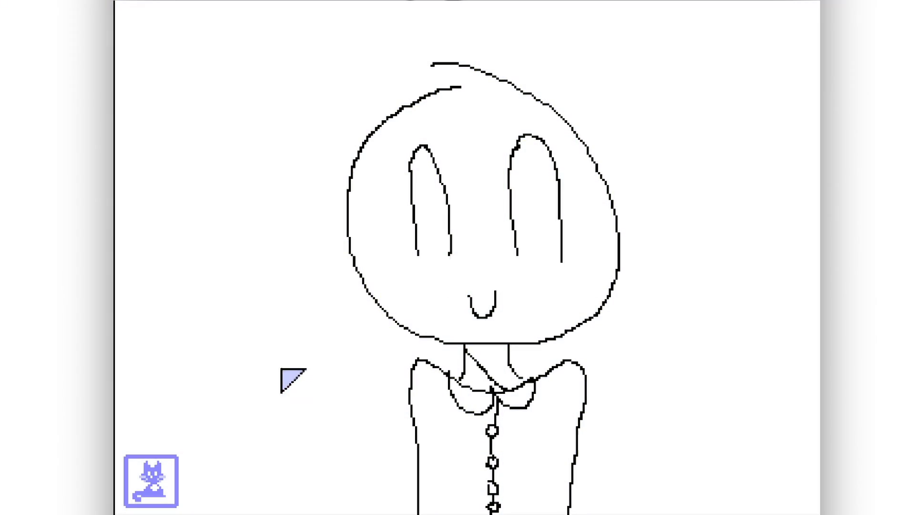
pyautogui.press('space')
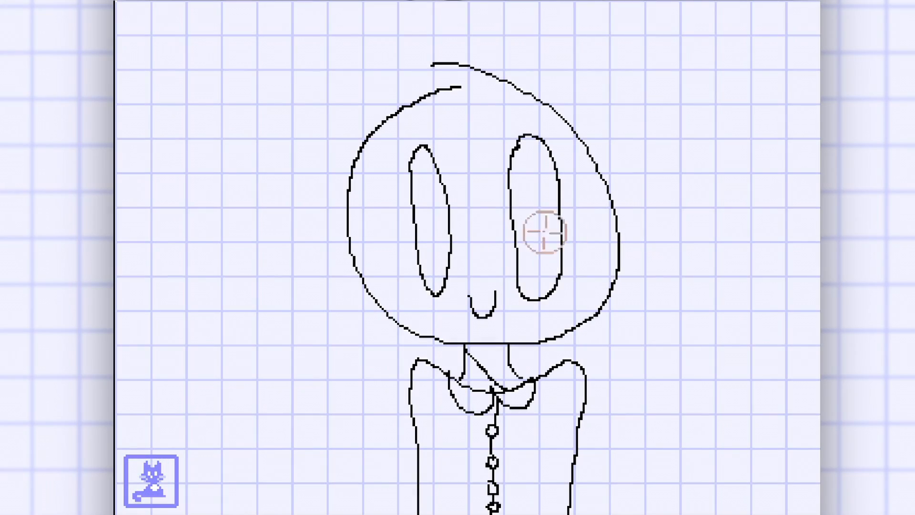
pyautogui.press('space')
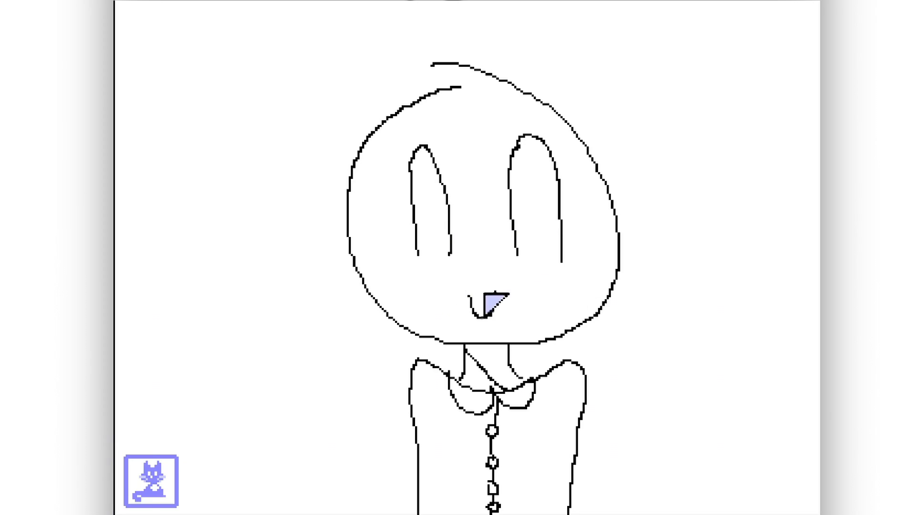
pyautogui.press('space')
pyautogui.click(166, 491)
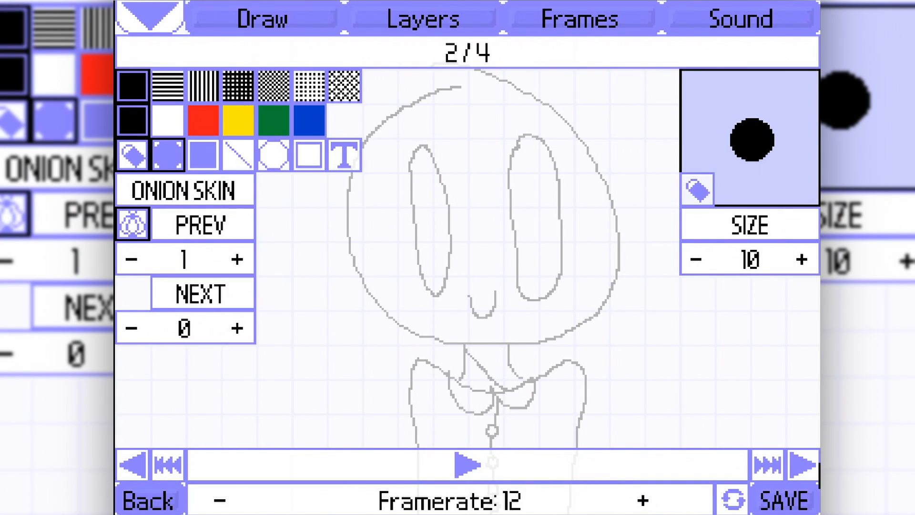
# Delete the surplus frames from the animation, starting at frame 1, keeping only one frame with the complete eyes.
pyautogui.click(805, 458)
pyautogui.click(162, 468)
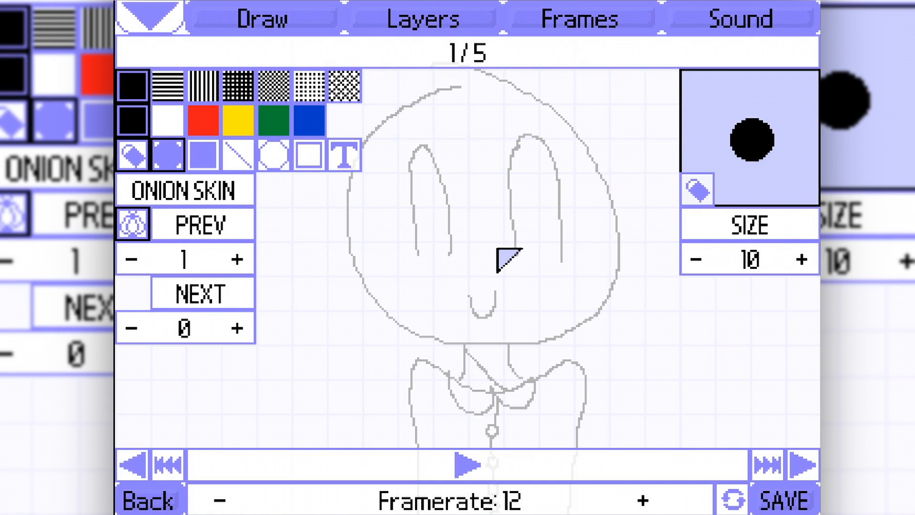
pyautogui.click(541, 25)
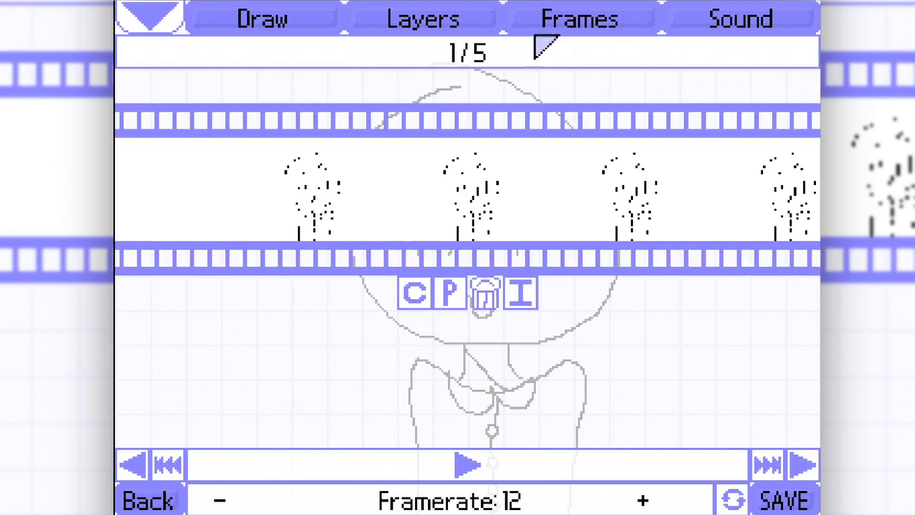
pyautogui.click(478, 297)
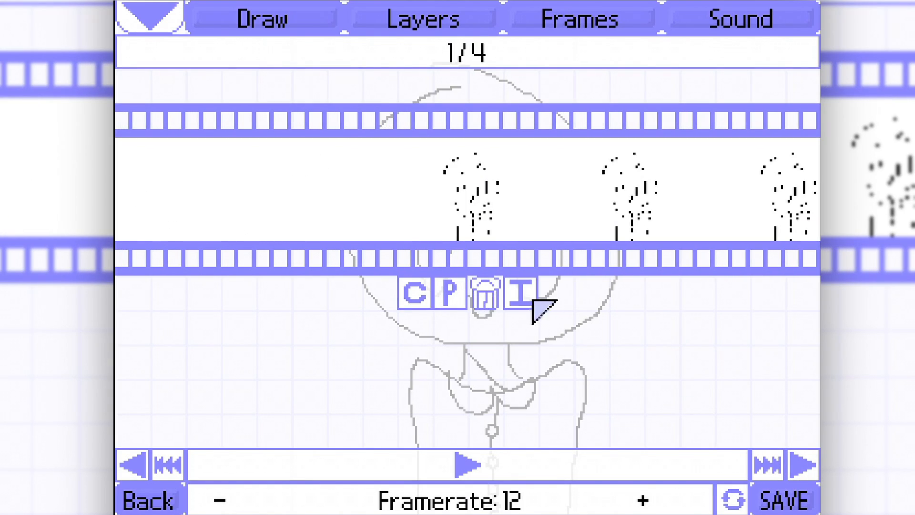
pyautogui.click(486, 289)
pyautogui.click(486, 289)
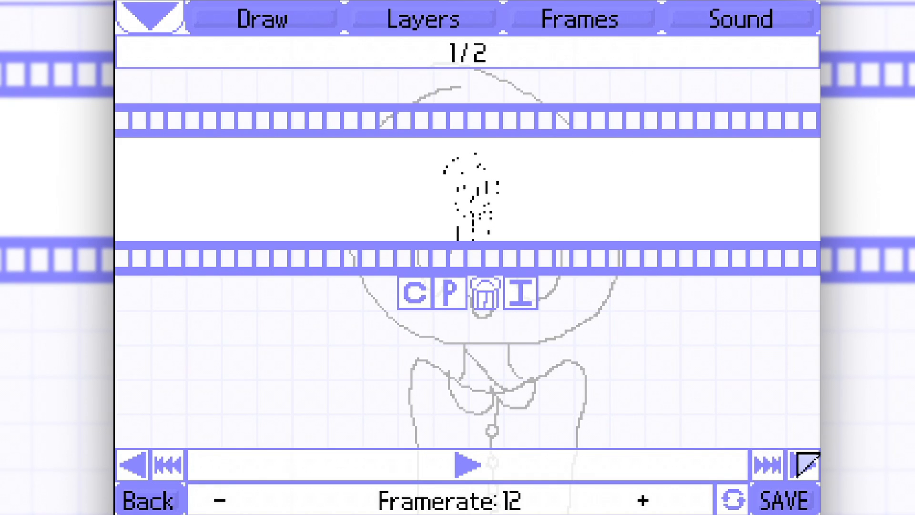
pyautogui.click(805, 466)
pyautogui.click(479, 298)
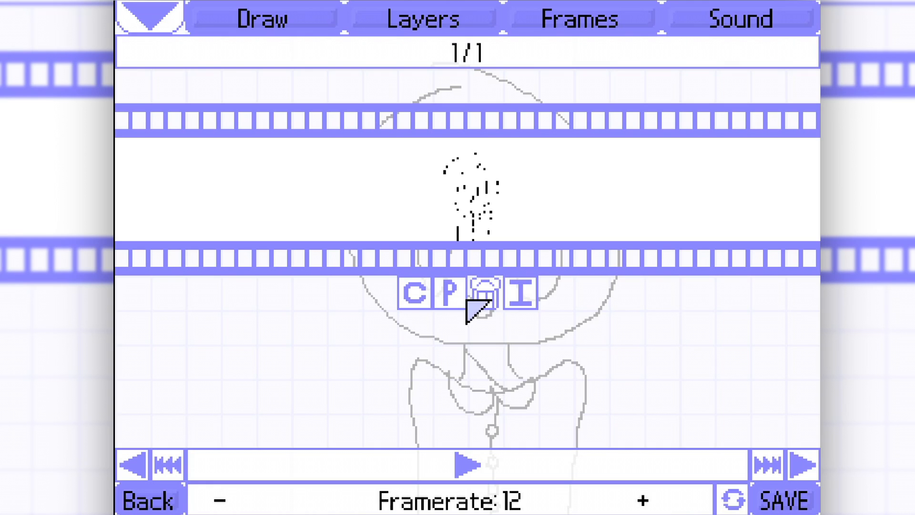
# Add frames 2 through 8 and paste the copied character drawing into each one.
pyautogui.click(805, 465)
pyautogui.click(450, 292)
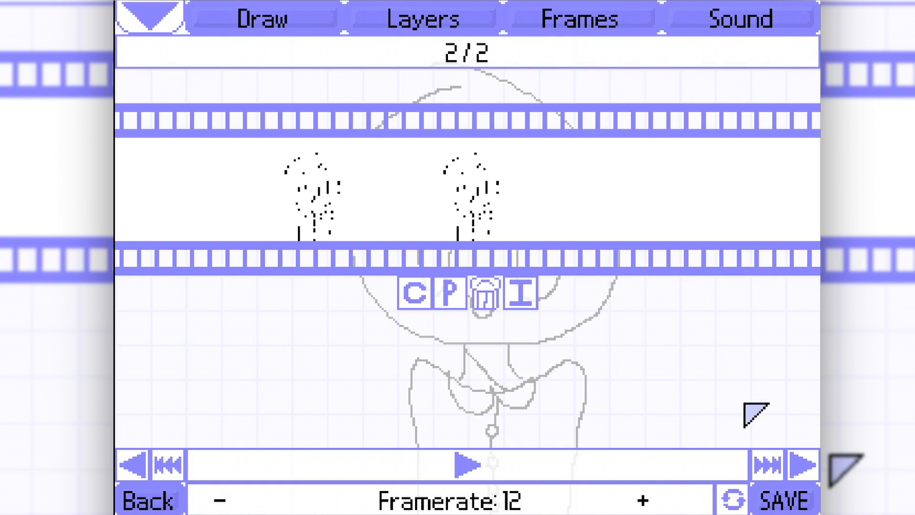
pyautogui.click(805, 464)
pyautogui.click(449, 292)
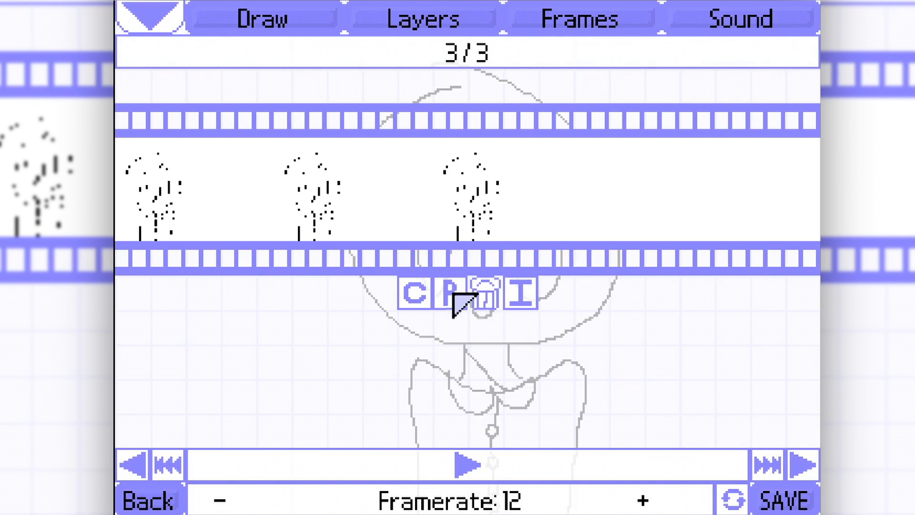
pyautogui.click(805, 465)
pyautogui.click(446, 289)
pyautogui.click(810, 456)
pyautogui.click(446, 288)
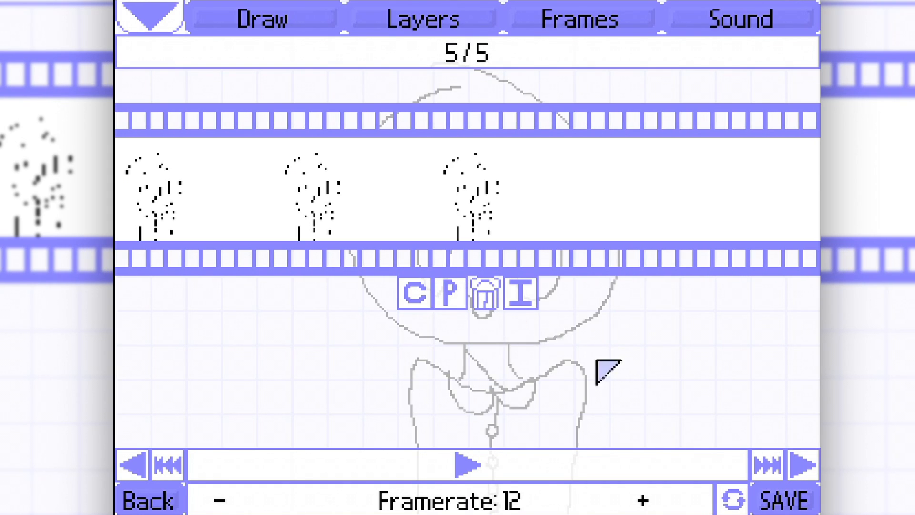
pyautogui.click(803, 465)
pyautogui.click(805, 465)
pyautogui.click(449, 292)
pyautogui.click(805, 465)
pyautogui.click(453, 286)
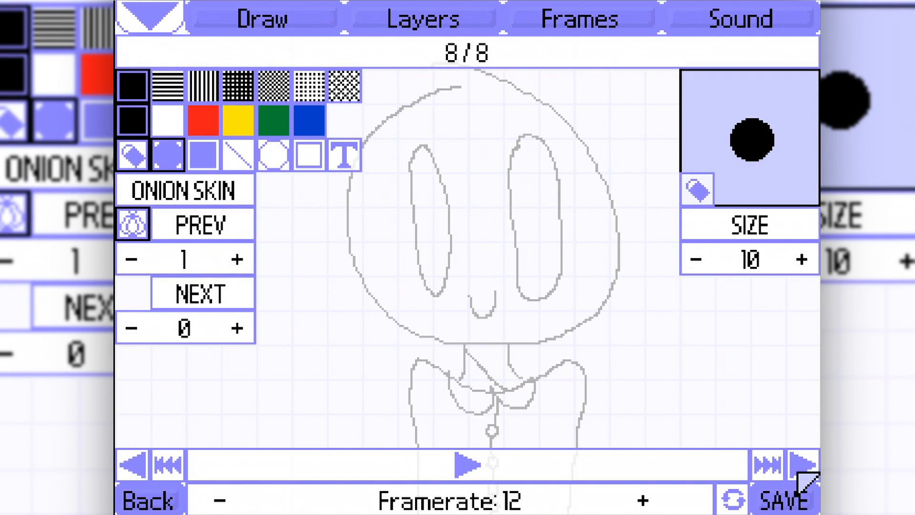
# Add blank frames 9 to 11 at the end of the animation and go back to frame 8.
pyautogui.click(805, 465)
pyautogui.click(805, 464)
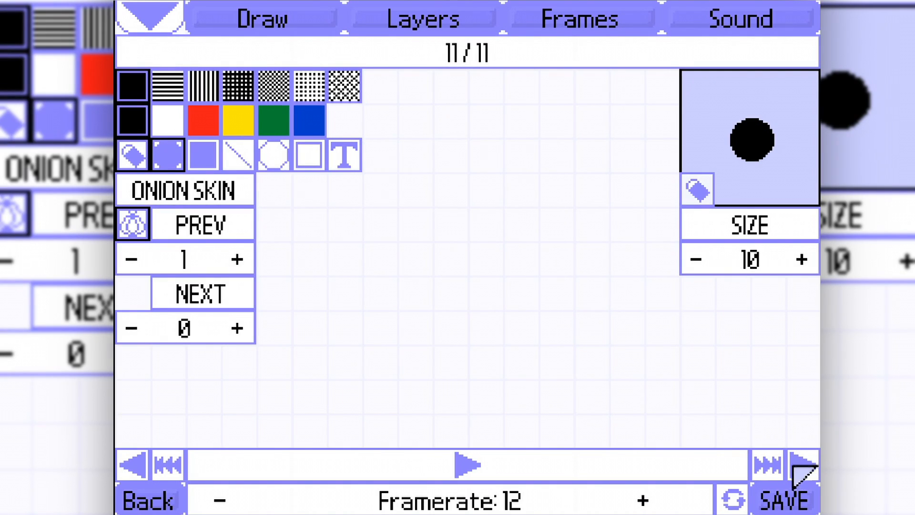
pyautogui.click(128, 466)
pyautogui.click(128, 465)
pyautogui.click(128, 466)
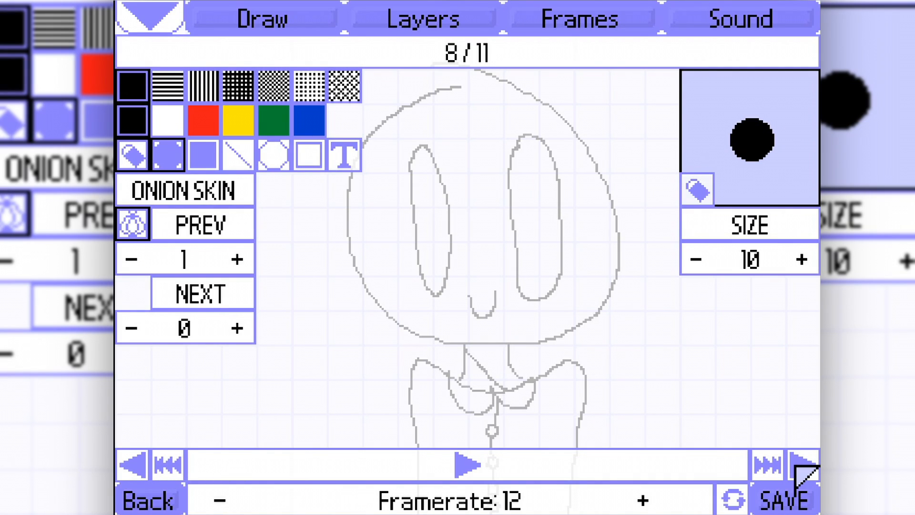
pyautogui.click(803, 467)
pyautogui.click(140, 472)
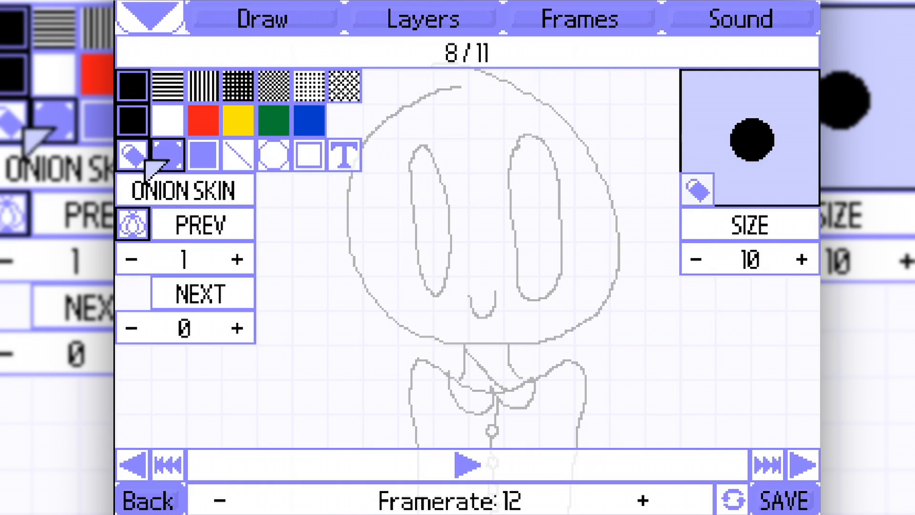
# Erase parts of the lower outlines of both eyes on frame 1.
pyautogui.press('space')
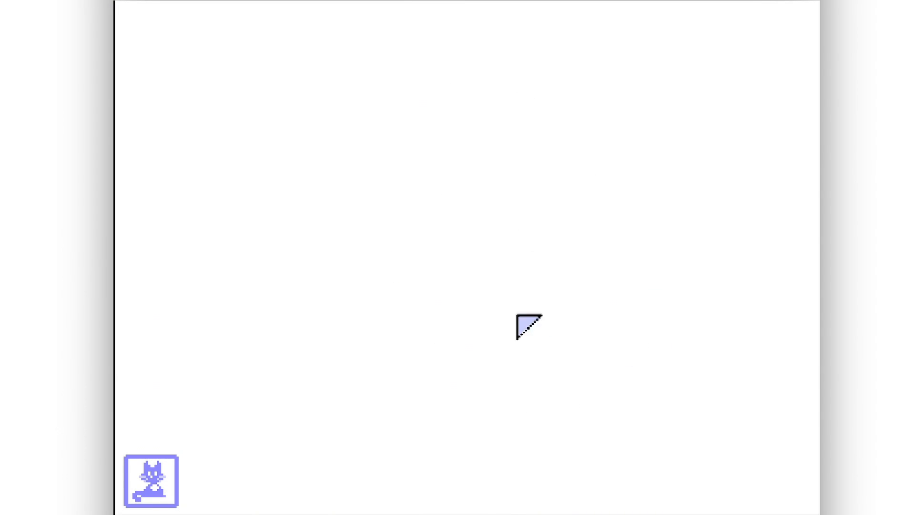
pyautogui.press('space')
pyautogui.moveTo(413, 268); pyautogui.dragTo(420, 293)
pyautogui.moveTo(570, 282); pyautogui.dragTo(535, 300)
pyautogui.click(151, 480)
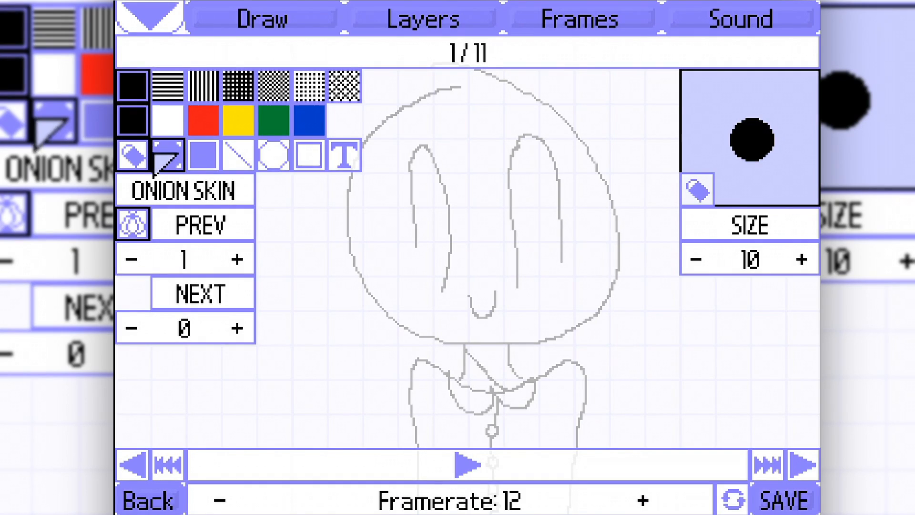
# Set the eraser size to 0 and play back the animation.
pyautogui.click(697, 260)
pyautogui.moveTo(697, 260); pyautogui.dragTo(697, 259)
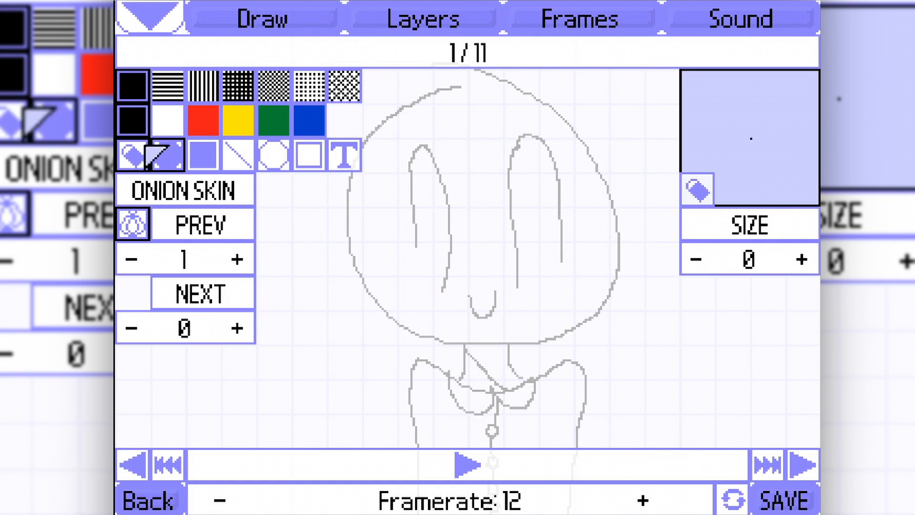
pyautogui.click(407, 292)
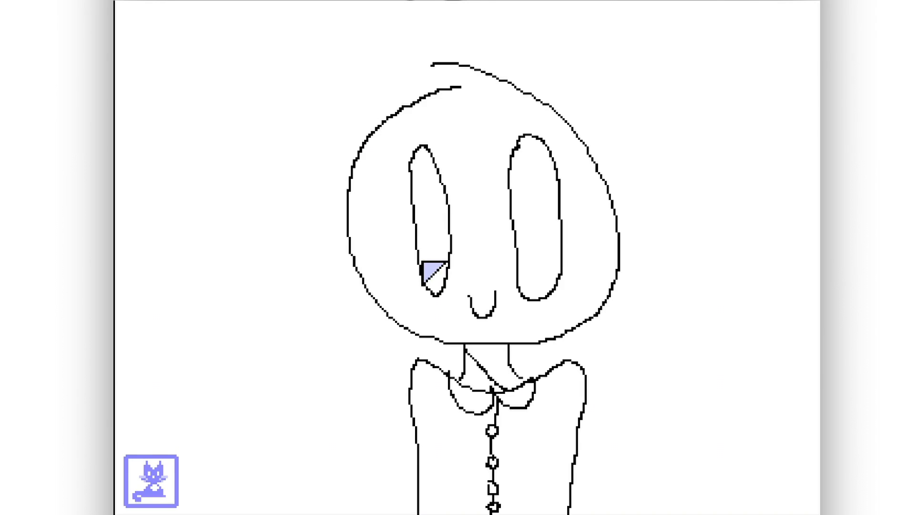
pyautogui.click(139, 488)
pyautogui.click(138, 487)
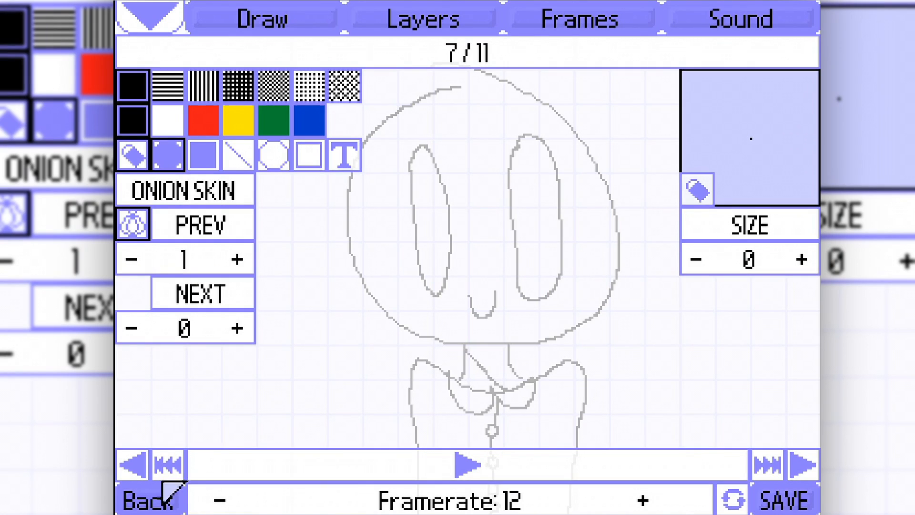
# Delete frame 1, which holds the partly erased eyes.
pyautogui.click(809, 468)
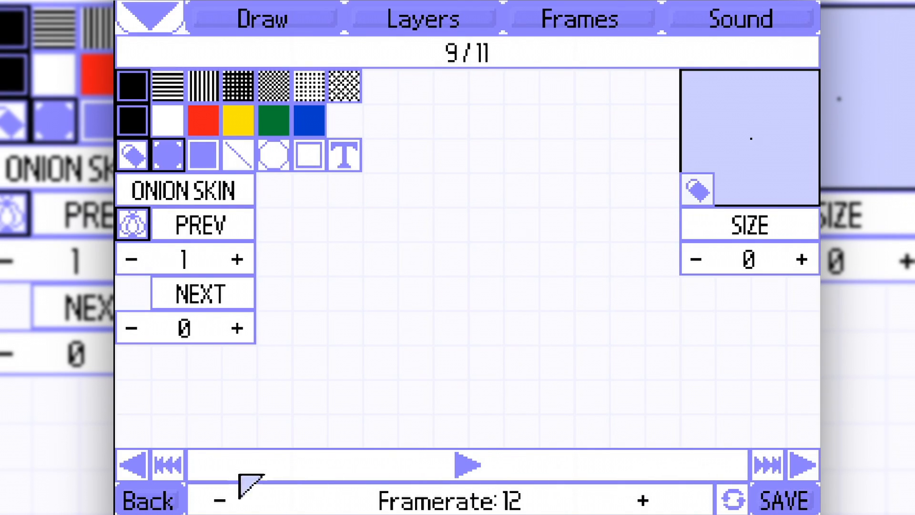
pyautogui.click(160, 466)
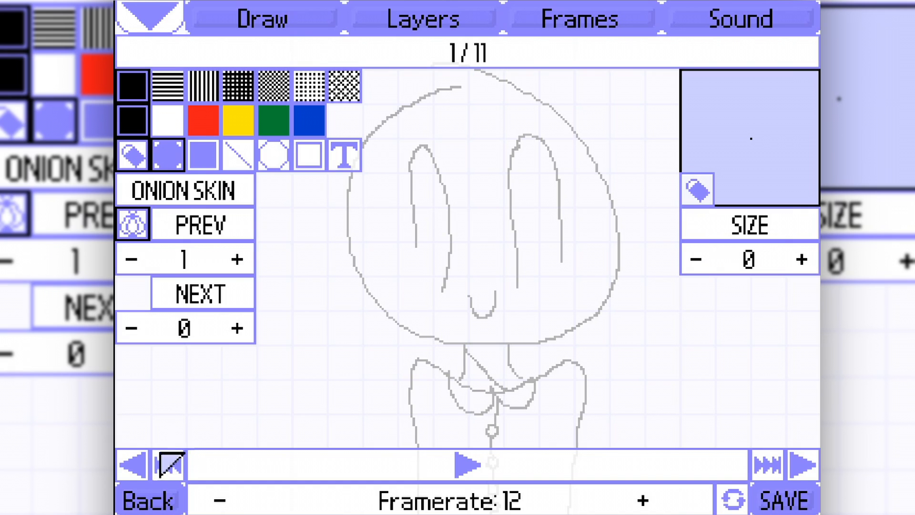
pyautogui.click(532, 29)
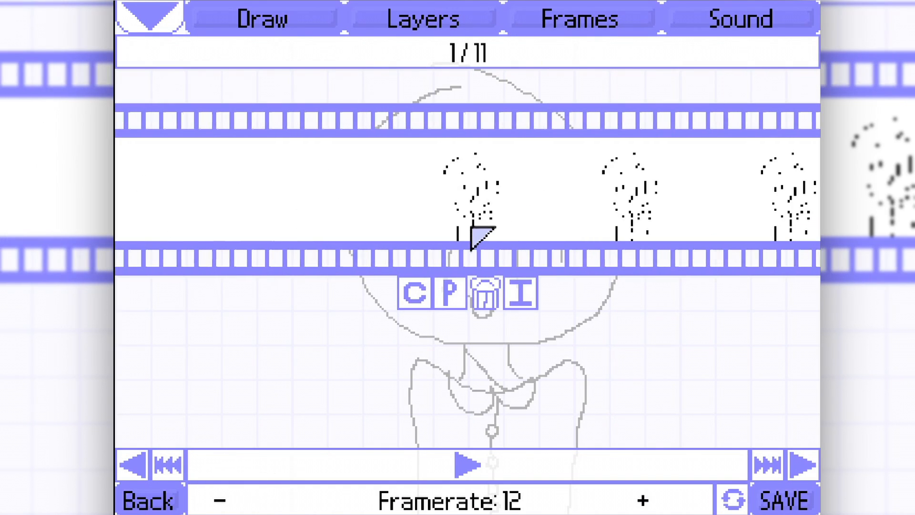
pyautogui.click(489, 293)
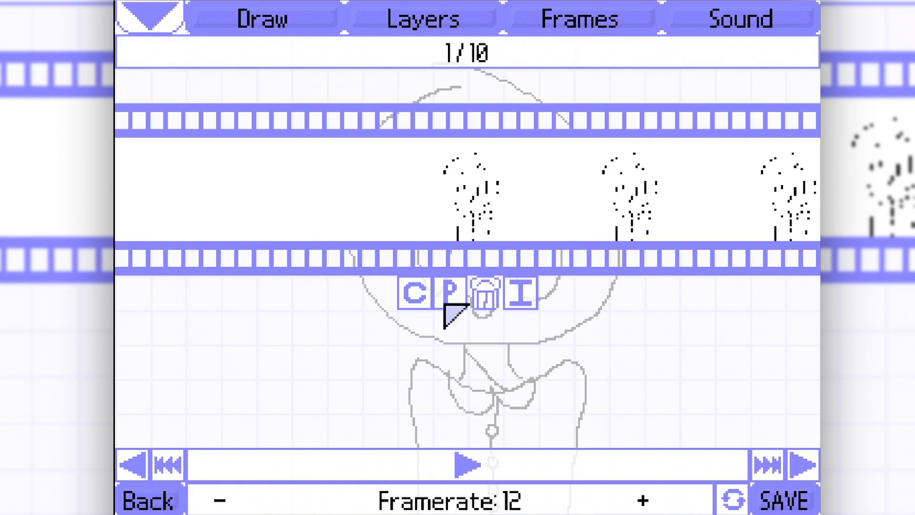
# Erase part of the lower outline of the character's narrower eye using the size 0 eraser.
pyautogui.click(295, 21)
pyautogui.click(814, 462)
pyautogui.click(818, 461)
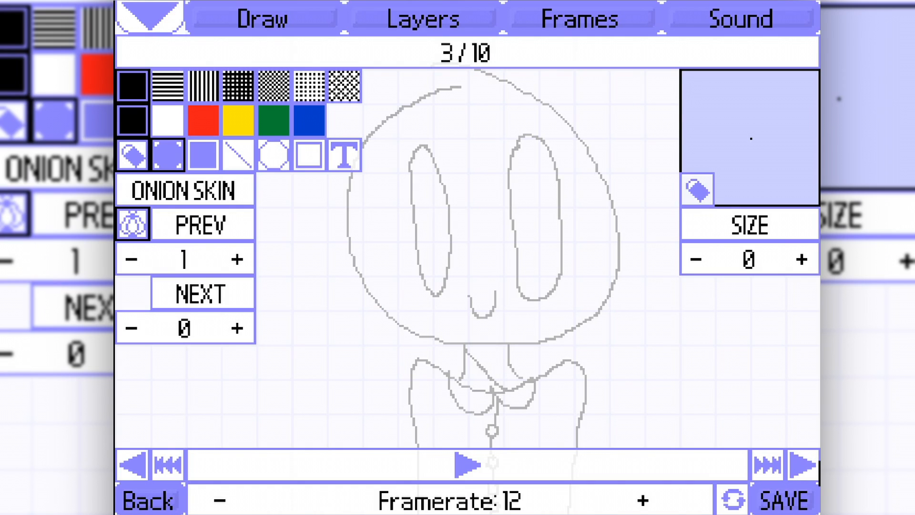
pyautogui.click(818, 461)
pyautogui.click(818, 461)
pyautogui.click(818, 462)
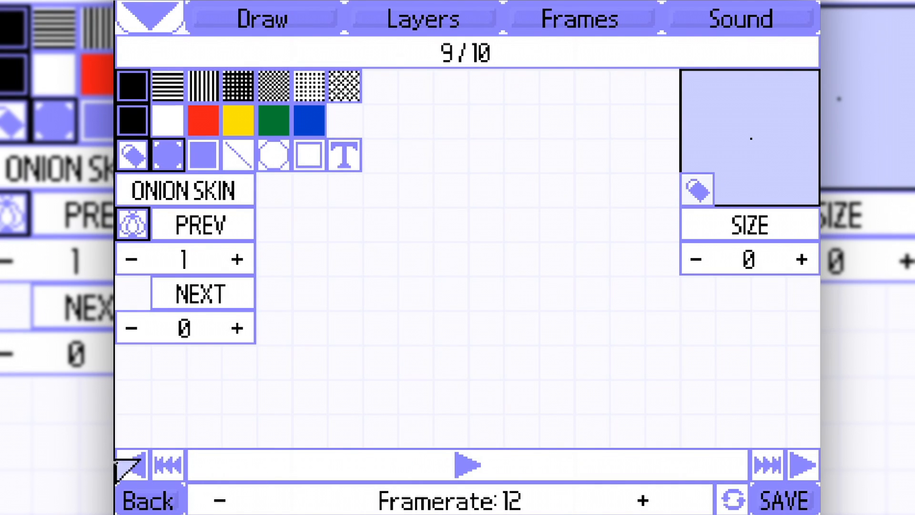
pyautogui.click(118, 461)
pyautogui.click(118, 461)
pyautogui.press('space')
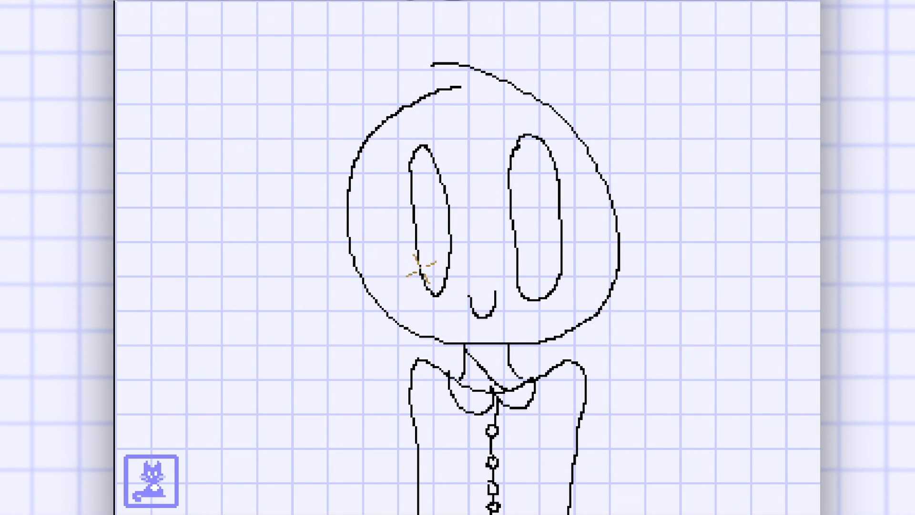
pyautogui.moveTo(421, 269)
pyautogui.mouseDown()
pyautogui.moveTo(449, 273)
pyautogui.moveTo(430, 273)
pyautogui.moveTo(436, 293)
pyautogui.mouseUp()
pyautogui.click(149, 481)
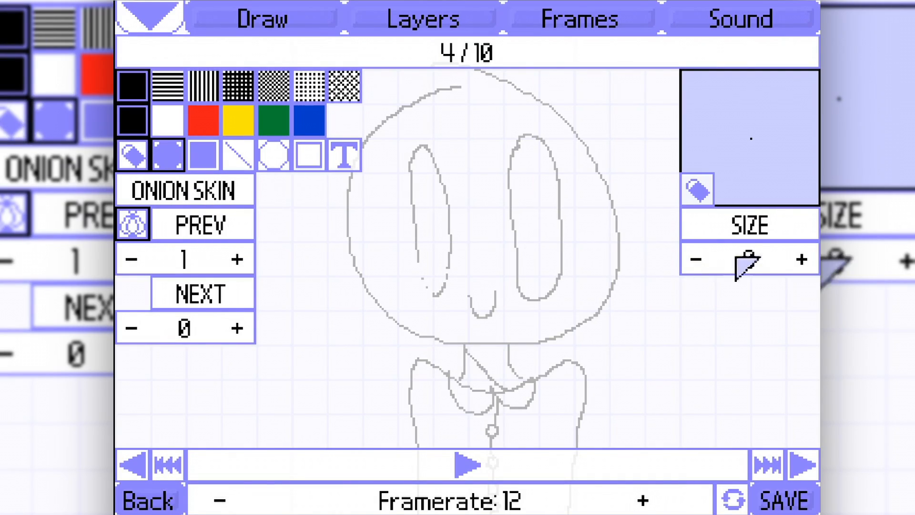
# Set the eraser size to 4.
pyautogui.click(803, 258)
pyautogui.click(803, 259)
pyautogui.click(802, 258)
pyautogui.click(803, 259)
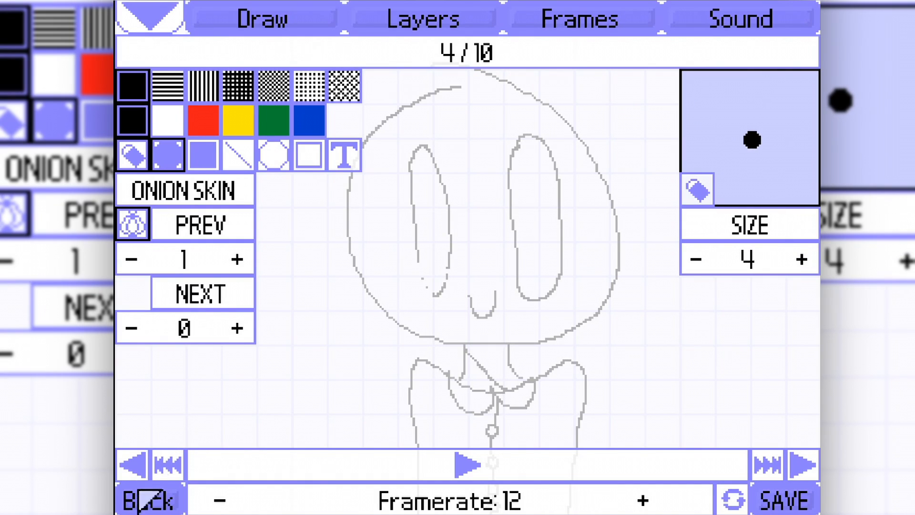
# Erase the lower curves of both eyes on frame 4 and close each eye with a straight line drawn at pen size 0.
pyautogui.click(425, 331)
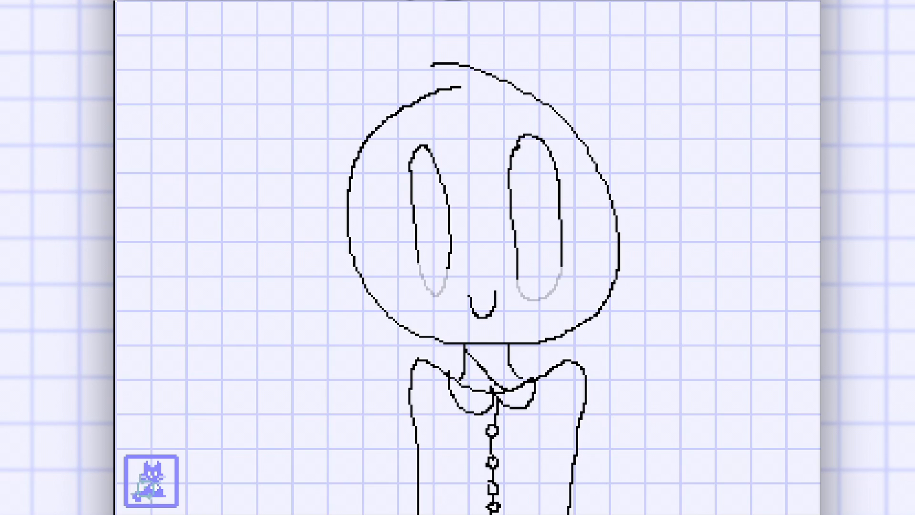
pyautogui.click(151, 481)
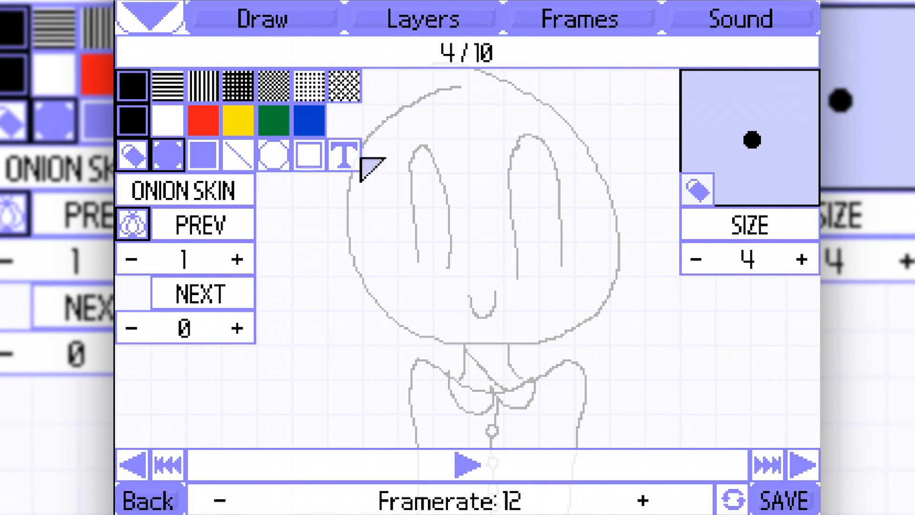
pyautogui.click(696, 260)
pyautogui.click(696, 259)
pyautogui.click(696, 260)
pyautogui.click(696, 259)
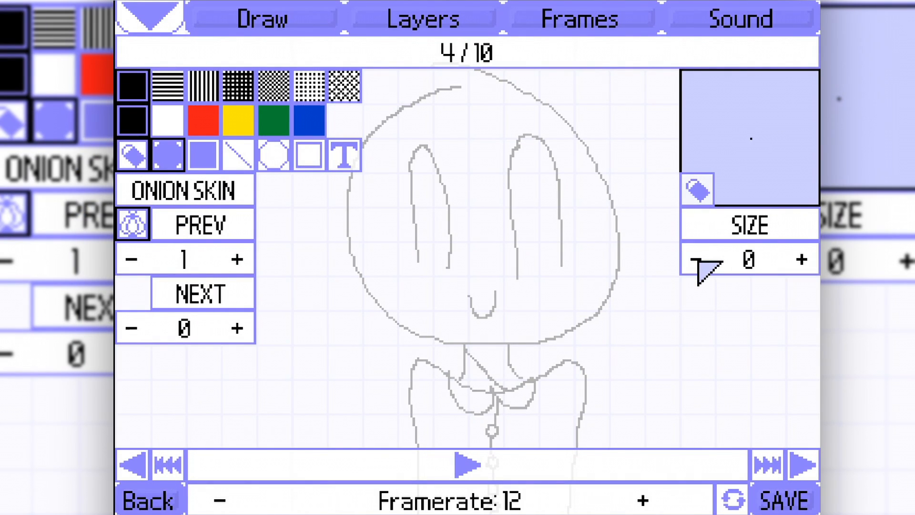
pyautogui.click(133, 155)
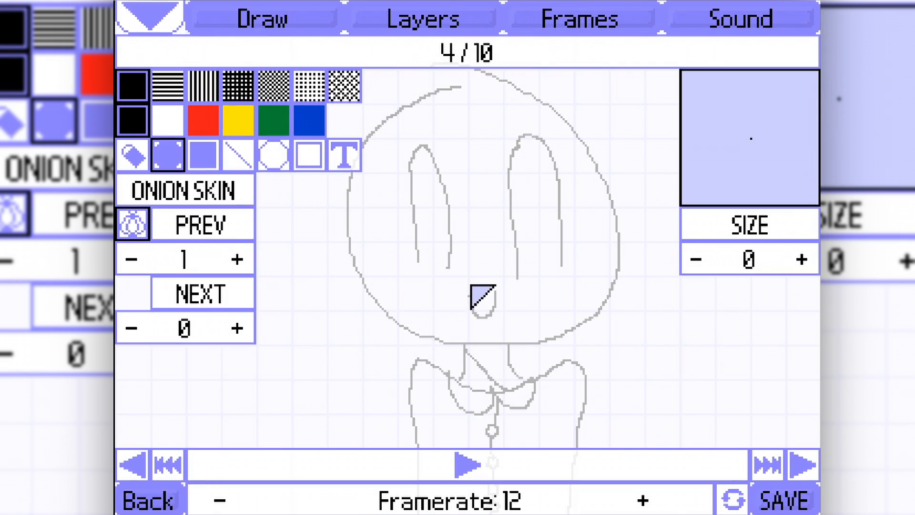
pyautogui.press('space')
pyautogui.press('space')
pyautogui.scroll(5, 435, 263)
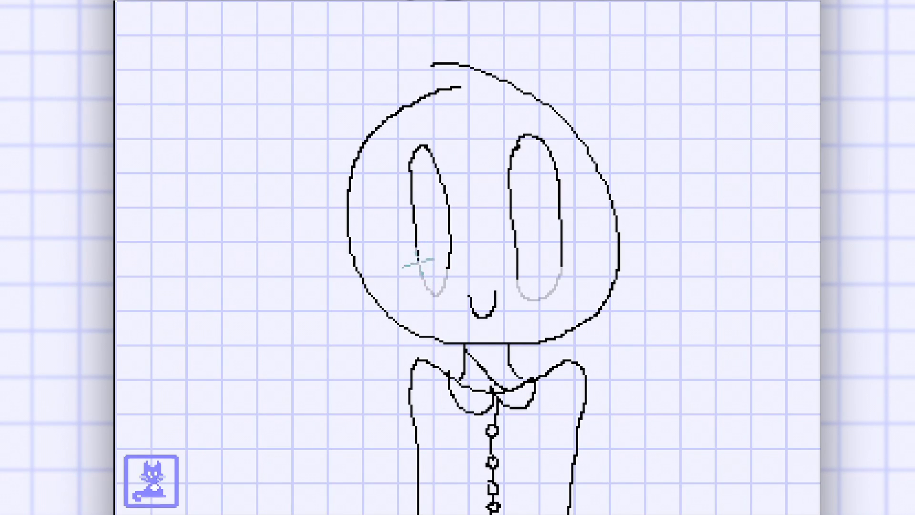
pyautogui.moveTo(518, 281); pyautogui.dragTo(560, 273)
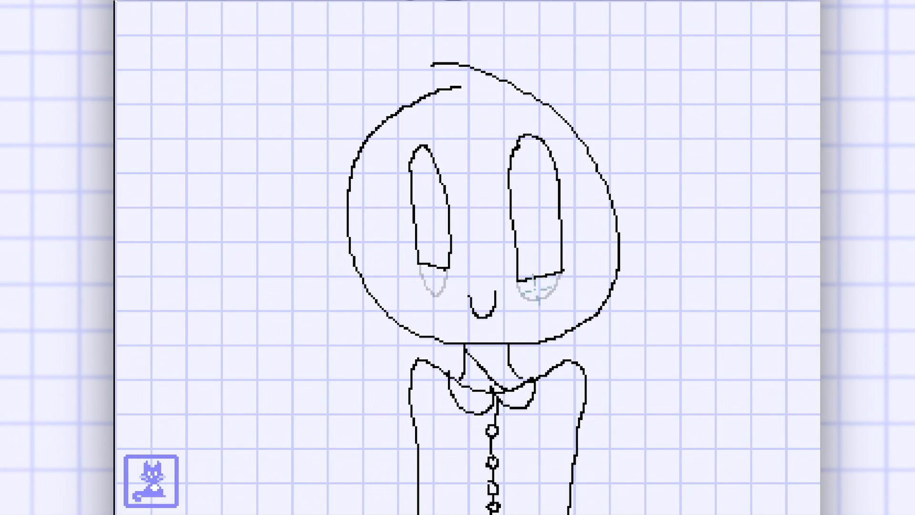
# Reduce the animation to seven frames by deleting surplus frames, and select frame 5.
pyautogui.click(133, 491)
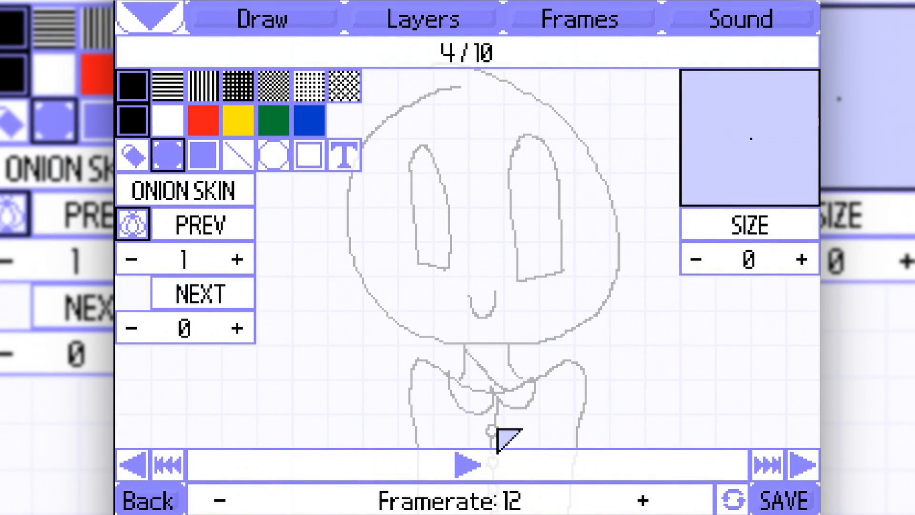
pyautogui.click(580, 20)
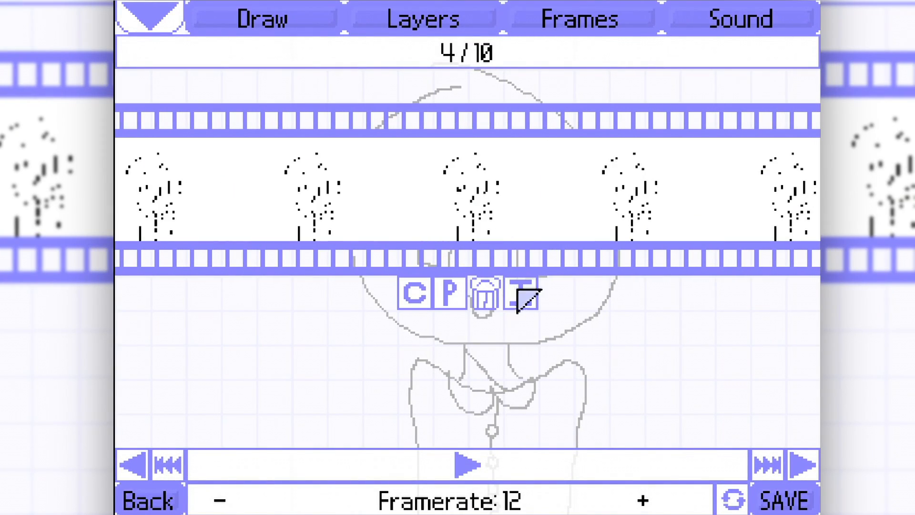
pyautogui.click(810, 463)
pyautogui.click(810, 463)
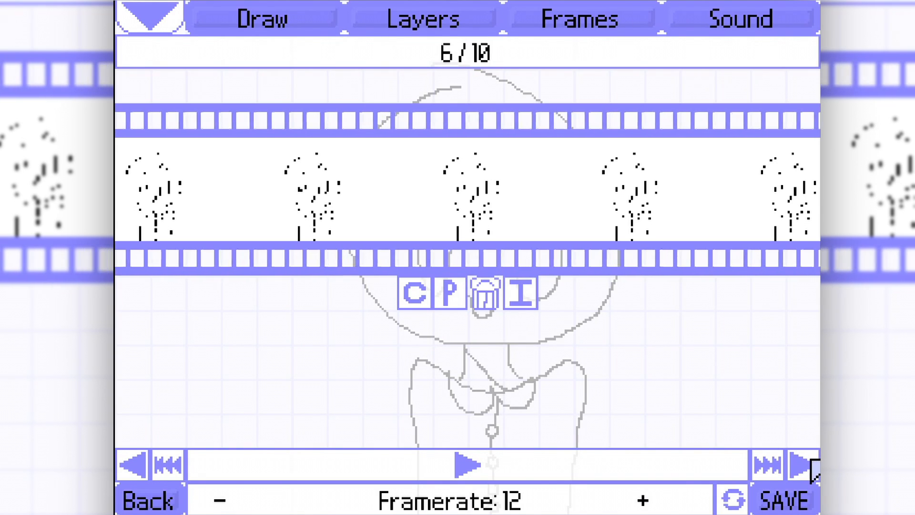
pyautogui.click(811, 463)
pyautogui.click(811, 463)
pyautogui.click(130, 466)
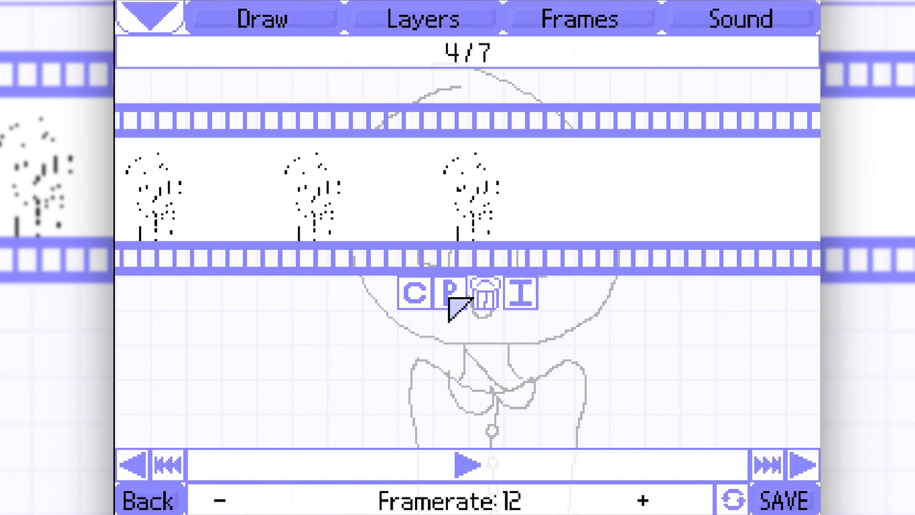
pyautogui.click(517, 296)
pyautogui.click(447, 295)
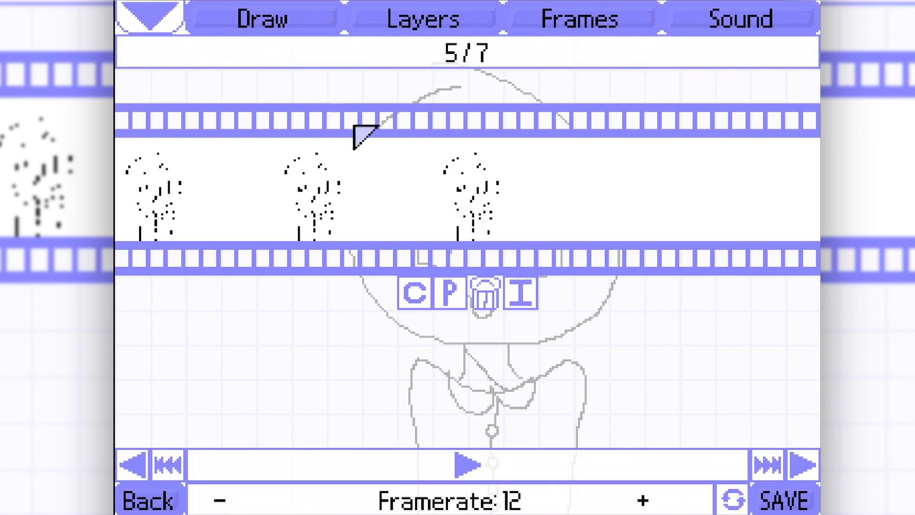
# Switch from the pen to the eraser and set its size to 4.
pyautogui.click(261, 16)
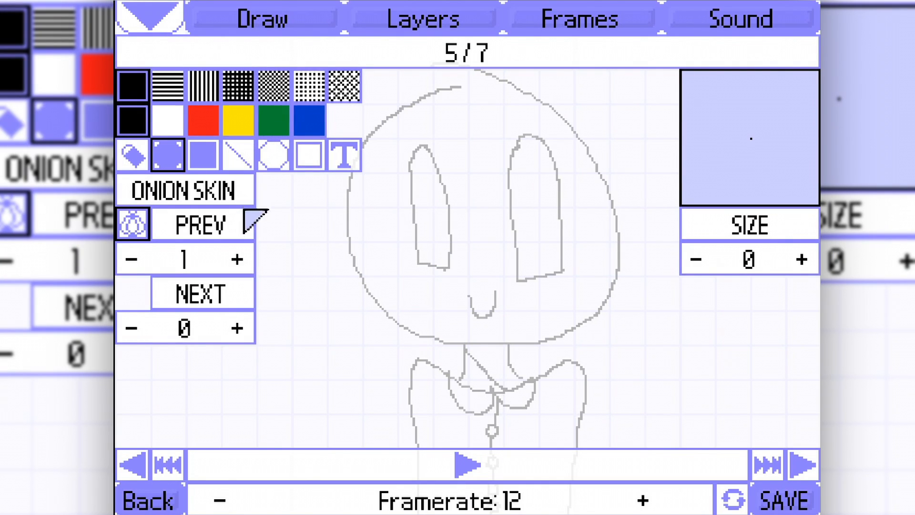
pyautogui.click(129, 154)
pyautogui.click(802, 259)
pyautogui.click(802, 260)
pyautogui.click(802, 259)
pyautogui.click(802, 260)
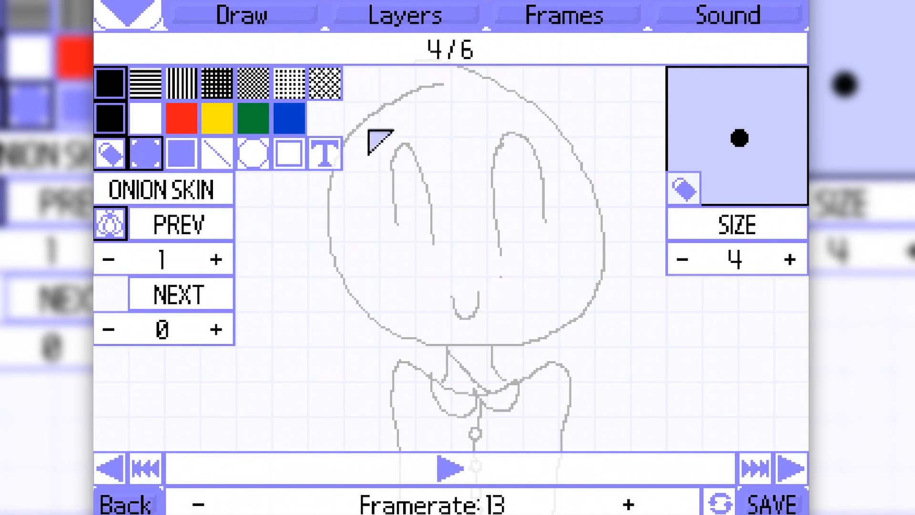
# Look over the drawing on frame 4, the sound import option and the frame's layers.
pyautogui.click(103, 7)
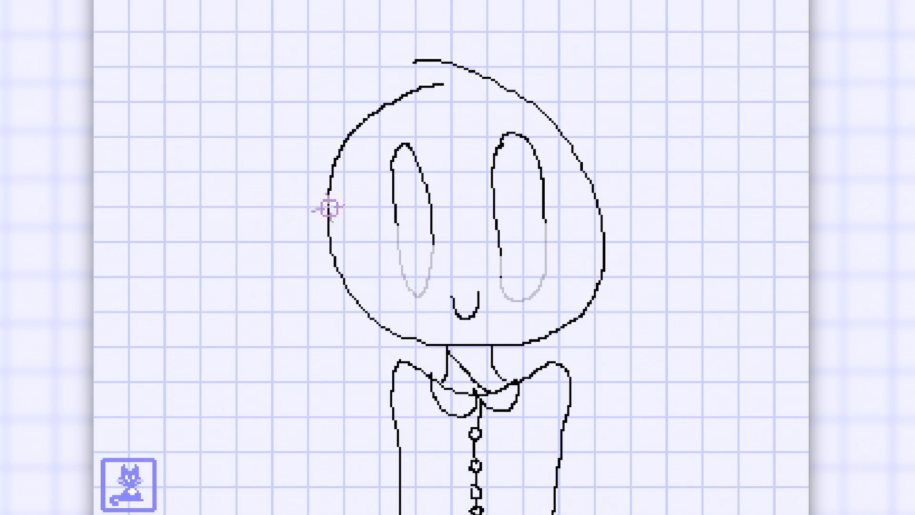
pyautogui.click(151, 506)
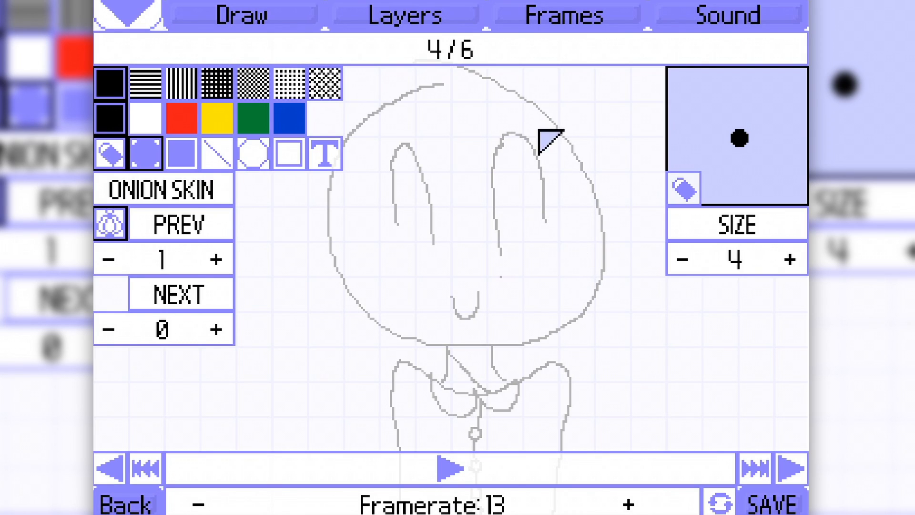
pyautogui.click(678, 18)
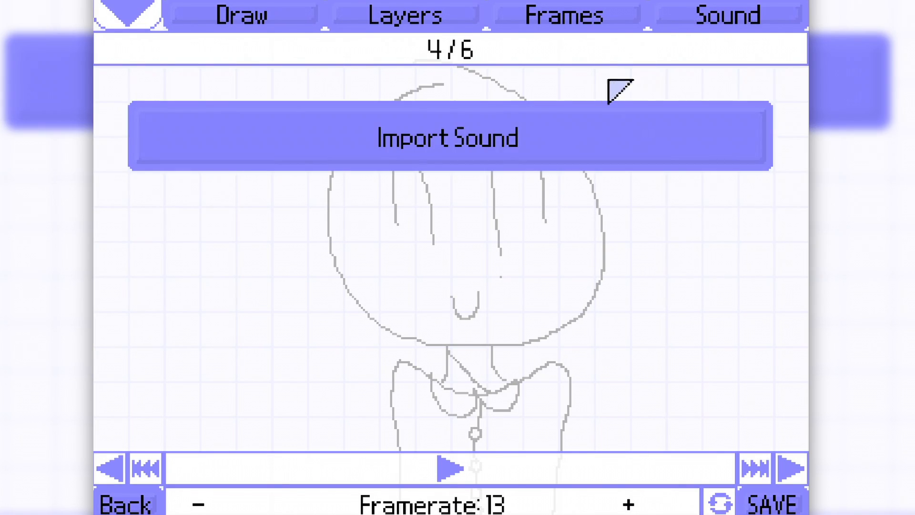
pyautogui.click(351, 27)
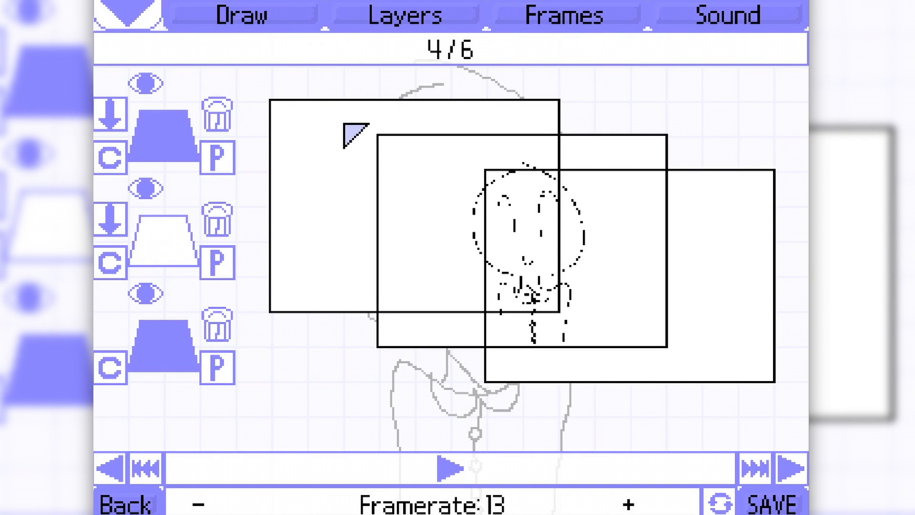